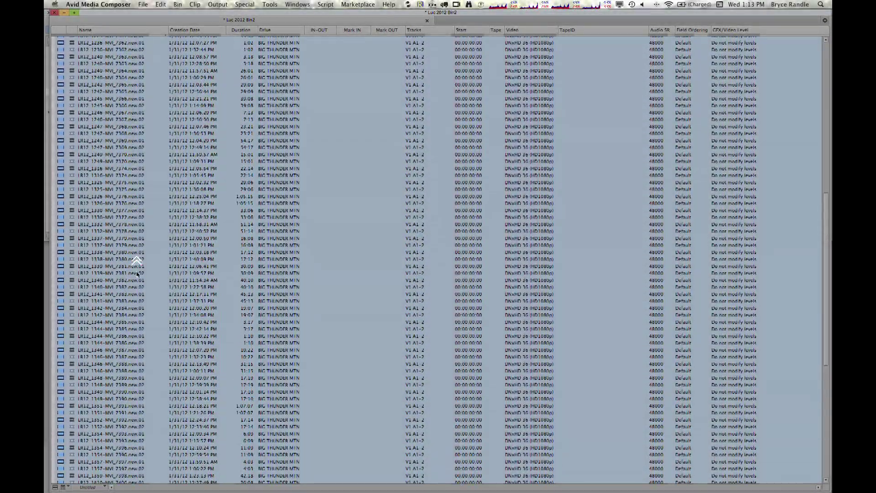
# - Open Relink settings for the selected clips, then cancel without changes
pyautogui.scroll(10, 249, 222)
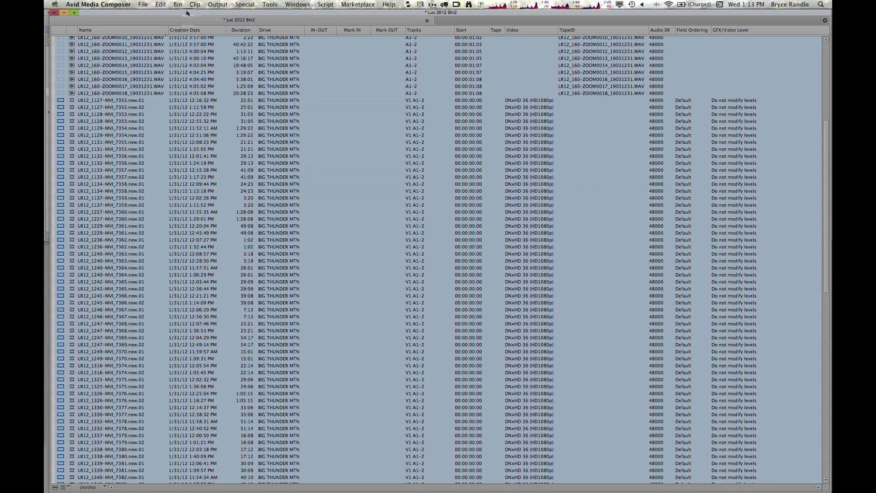
pyautogui.click(194, 4)
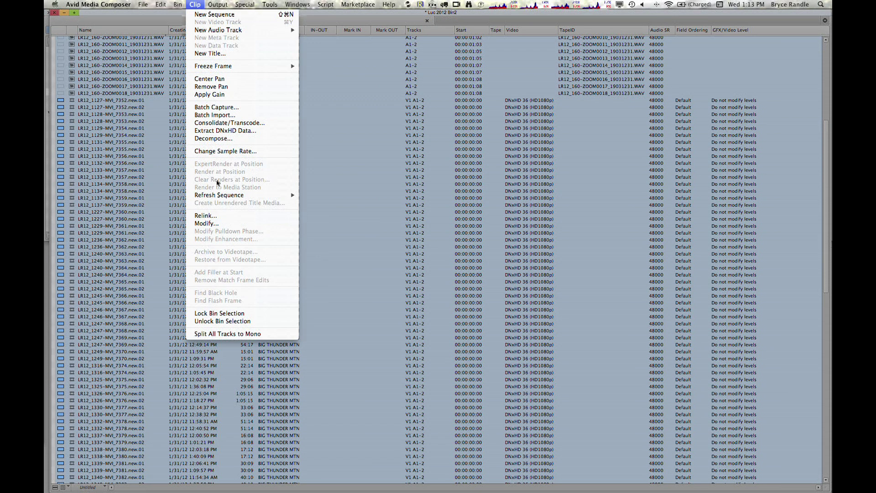
pyautogui.click(240, 216)
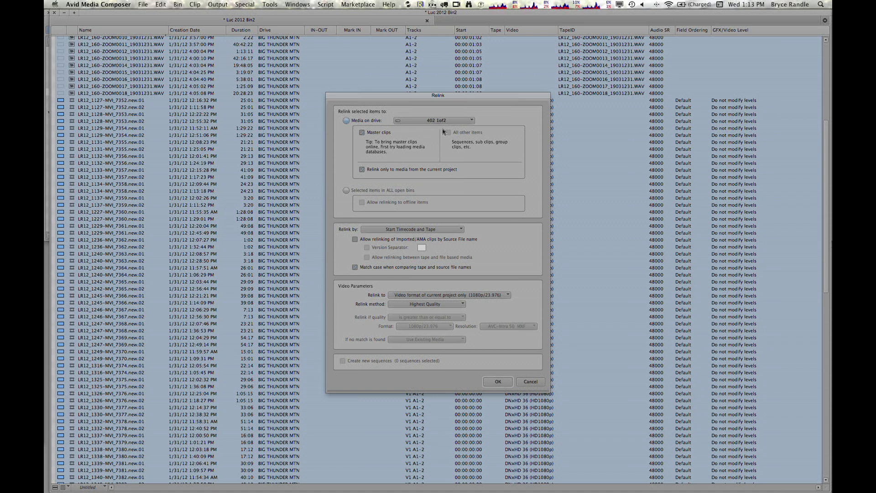
pyautogui.click(528, 382)
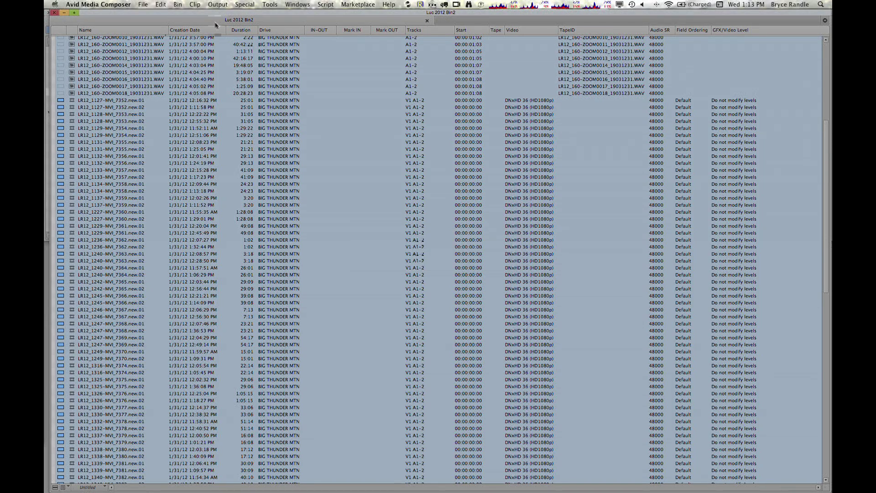
# - Relink the clips to drive 402 1of2, current-project media only; the alert reports none relinked
pyautogui.click(179, 4)
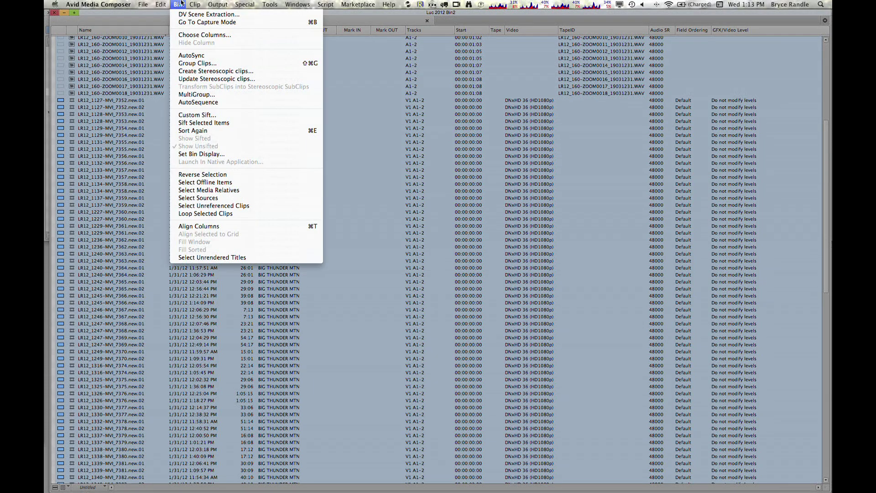
pyautogui.moveTo(199, 2)
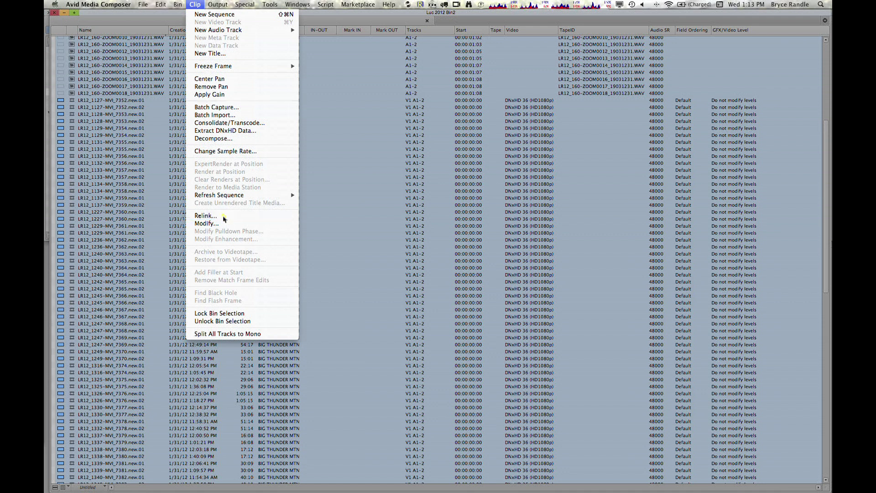
pyautogui.click(205, 215)
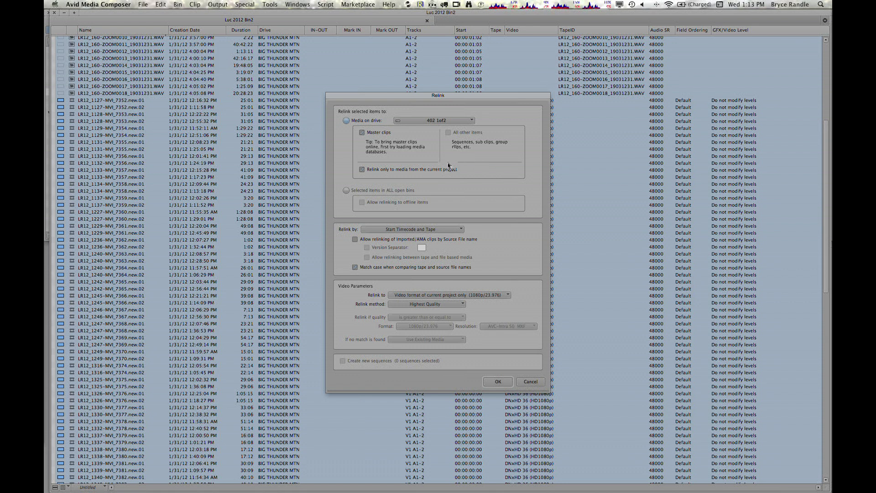
pyautogui.click(362, 170)
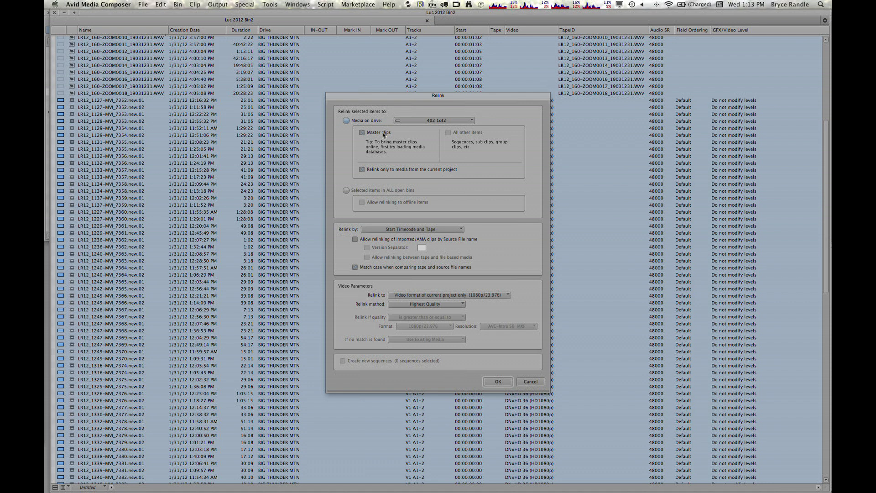
pyautogui.click(433, 121)
pyautogui.click(524, 117)
pyautogui.click(499, 382)
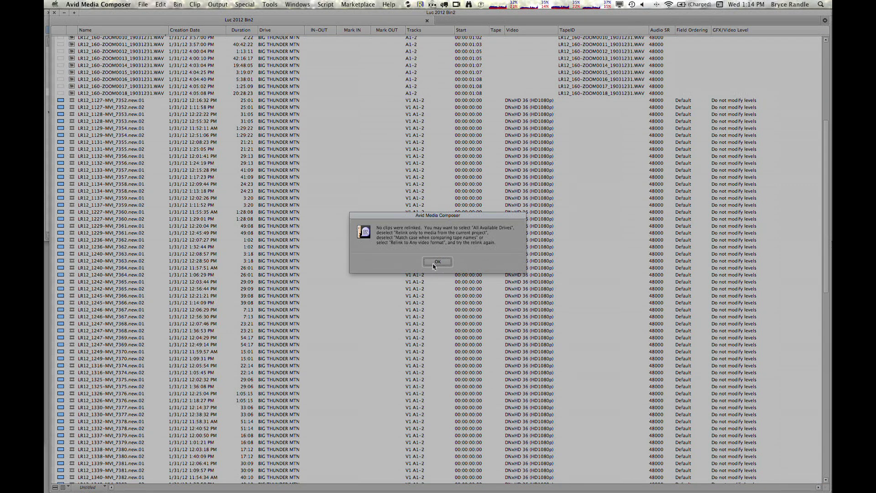
pyautogui.click(436, 263)
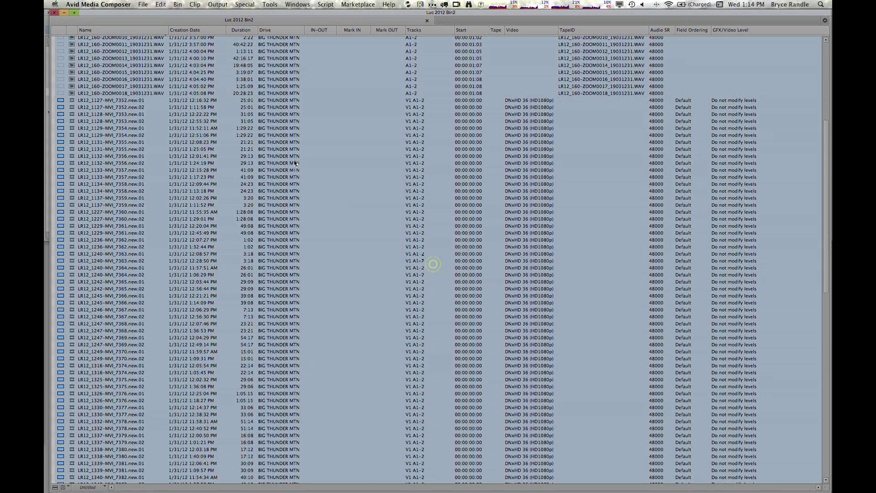
# - Select only LR12_1127-MVI_7352.new.01 and reveal the Luc 2012 - Matrox Mini bin list
pyautogui.click(73, 101)
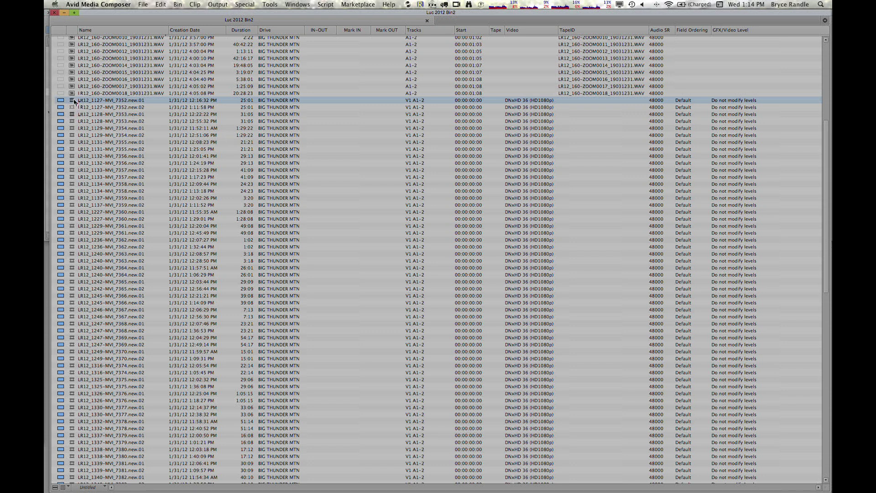
pyautogui.press('super+Tab')
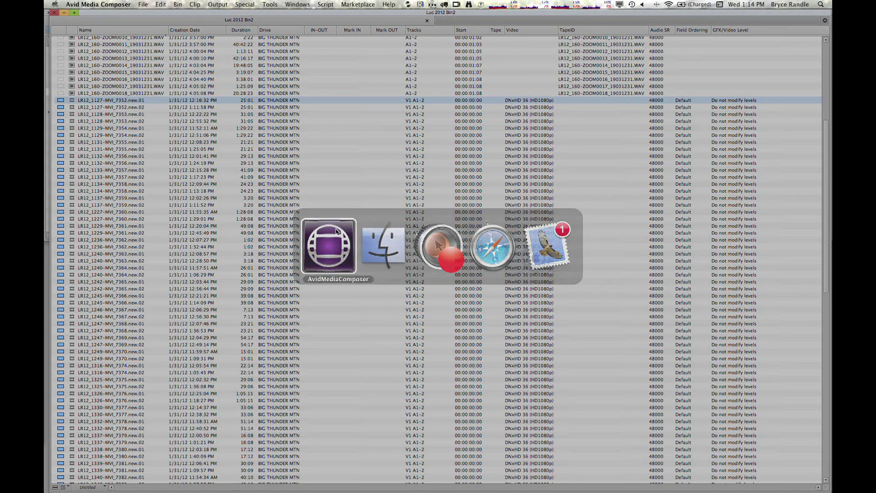
pyautogui.scroll(-10, 178, 219)
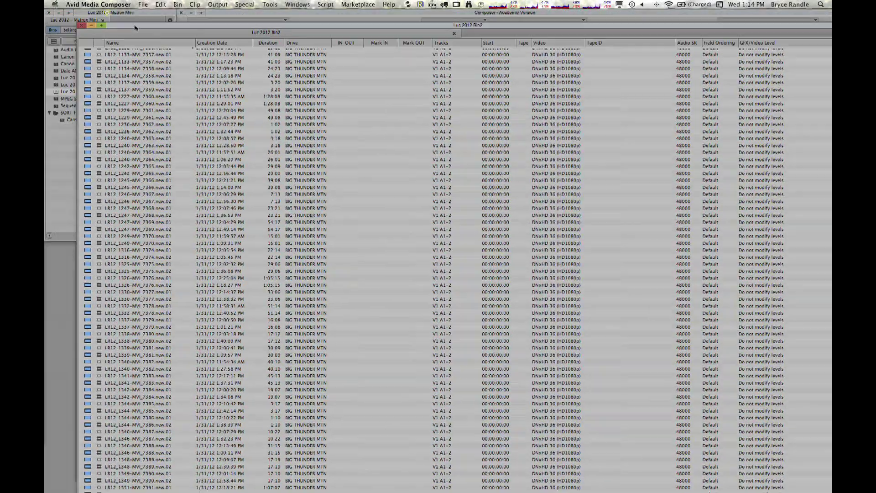
pyautogui.moveTo(154, 38); pyautogui.dragTo(215, 60)
pyautogui.scroll(6, 235, 196)
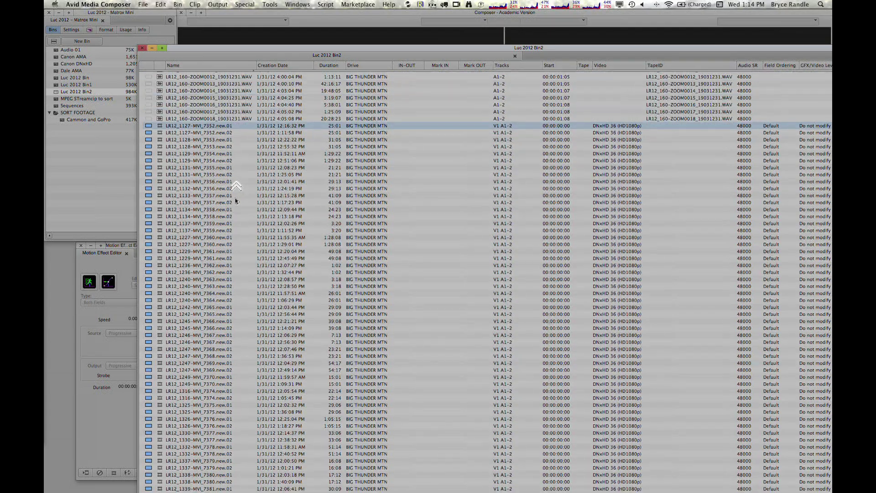
pyautogui.scroll(10, 236, 200)
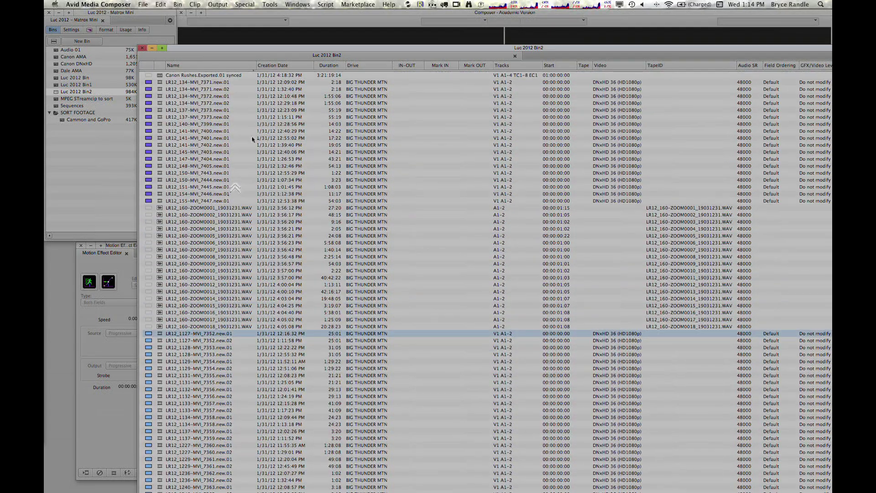
# - View the 708 files in Avid MediaFiles > MXF on 402 1of2, then open the Cammon and GoPro bin
pyautogui.press('super+Tab')
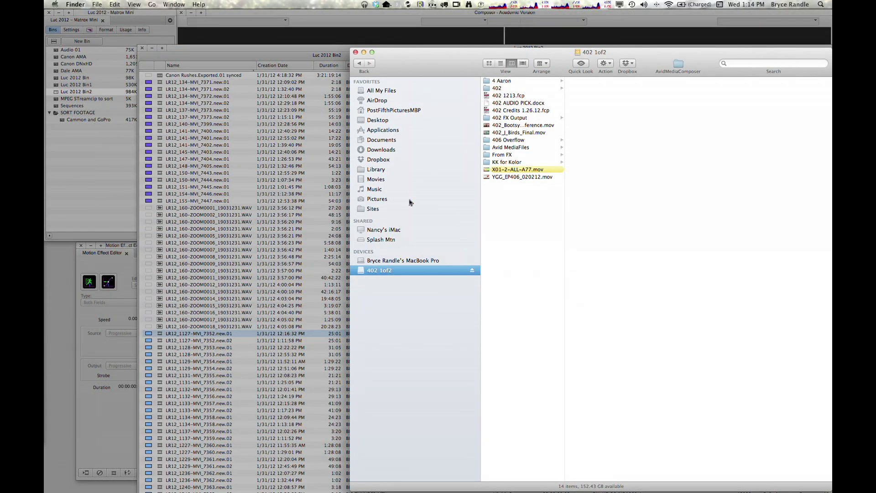
pyautogui.click(543, 147)
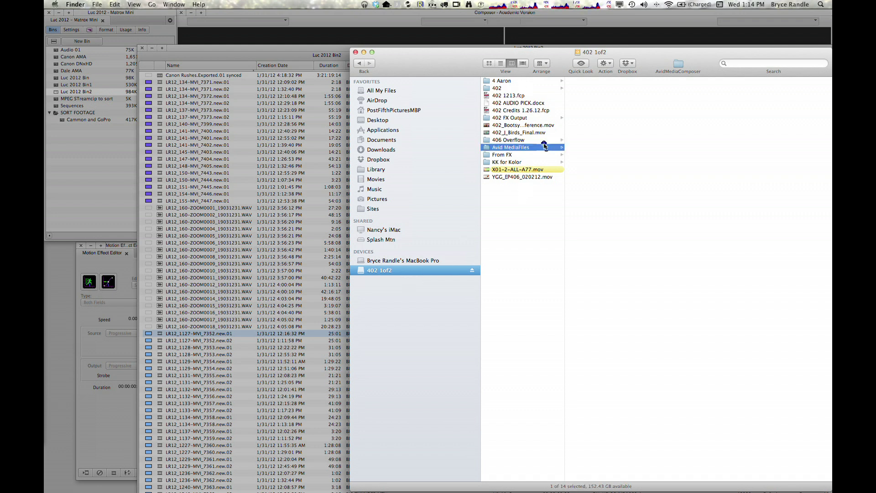
pyautogui.click(603, 81)
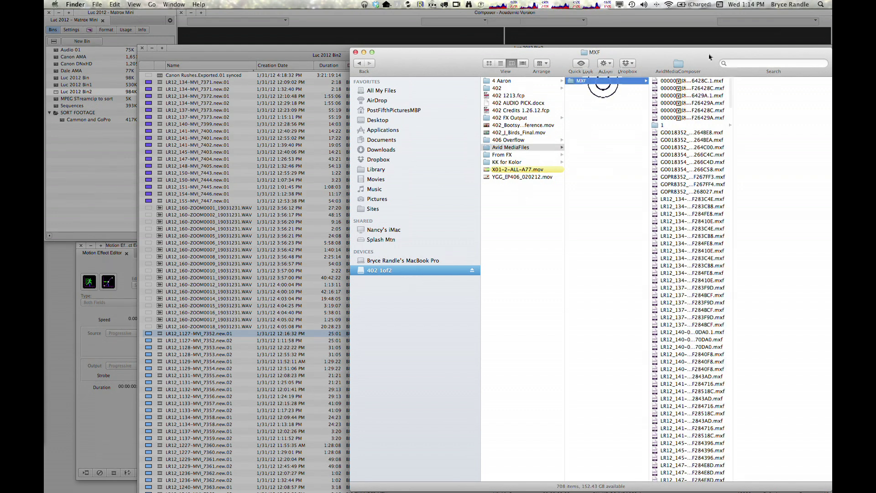
pyautogui.moveTo(709, 57); pyautogui.dragTo(566, 53)
pyautogui.click(64, 120)
pyautogui.doubleClick(64, 120)
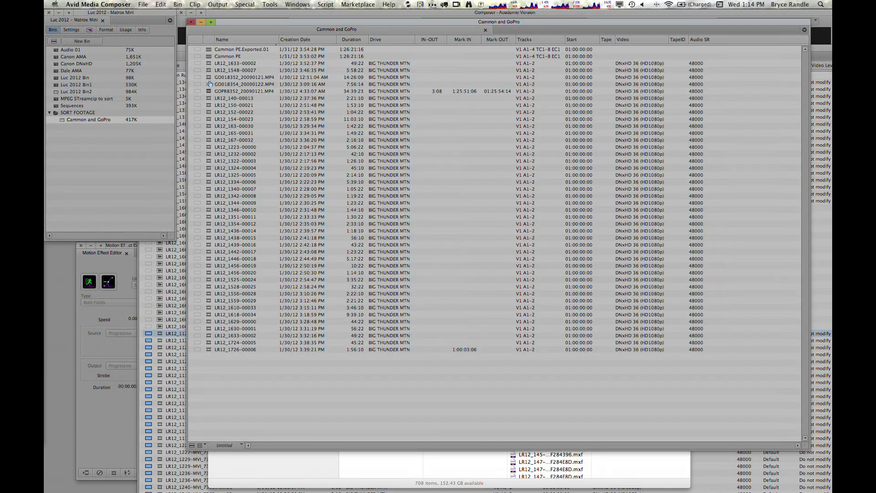
# - Relink clips LR12_1633-00002 through LR12_1726-00006 to 402 1of2 and dismiss the no-relink alert
pyautogui.click(210, 79)
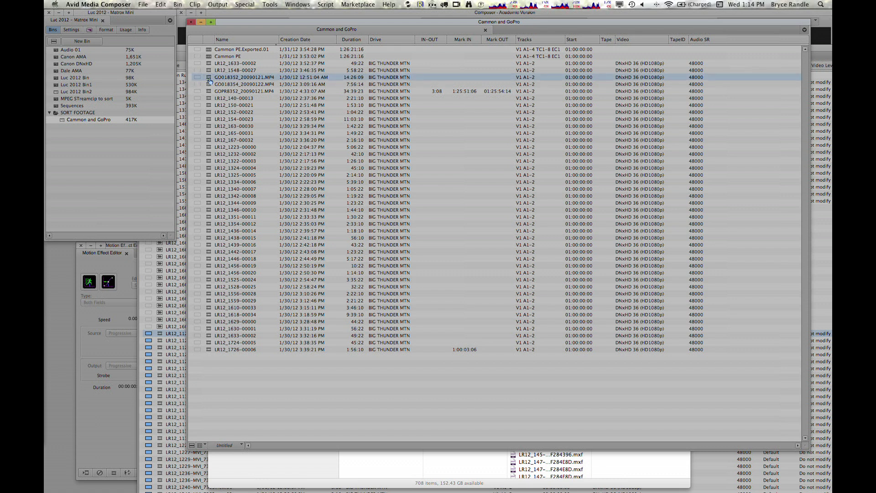
pyautogui.click(209, 63)
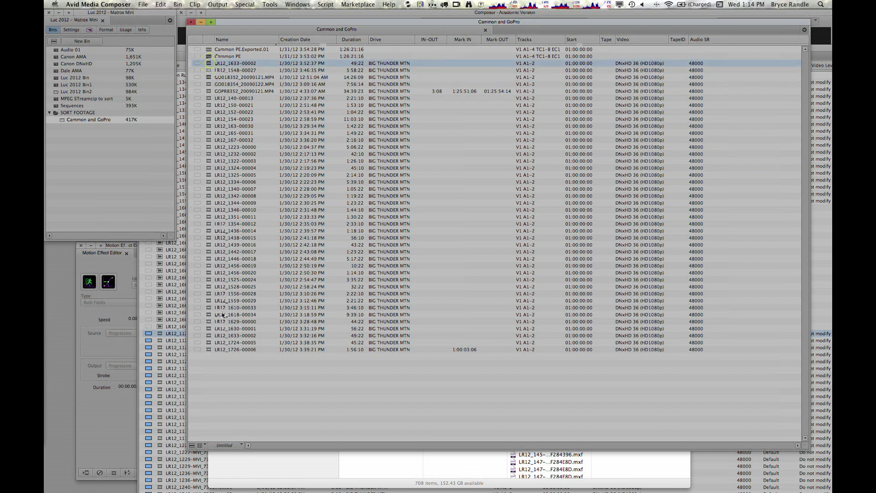
pyautogui.keyDown('shift'); pyautogui.click(207, 349); pyautogui.keyUp('shift')
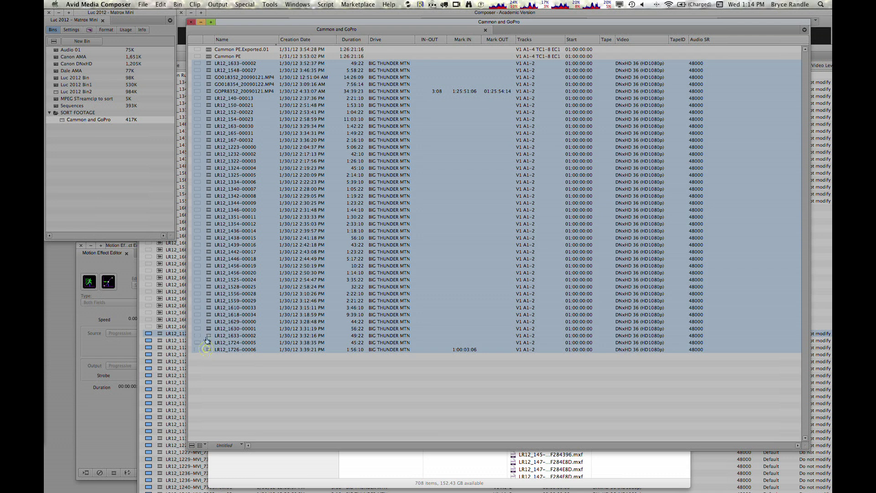
pyautogui.click(177, 4)
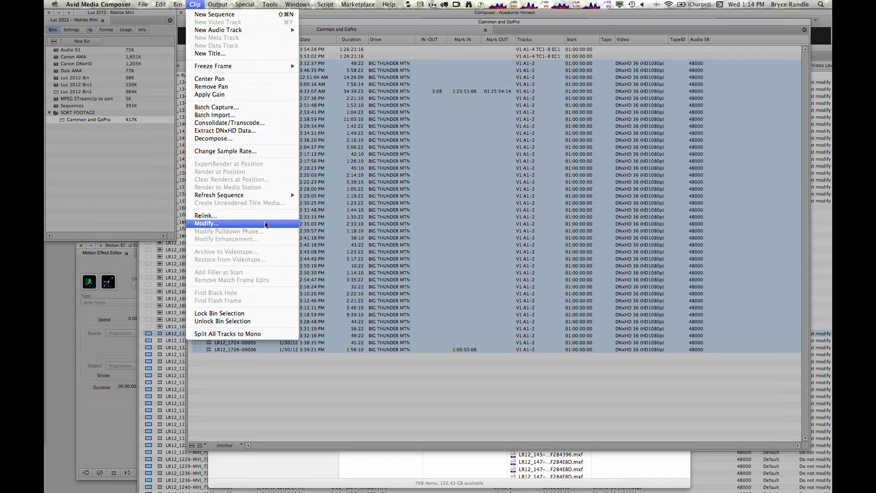
pyautogui.click(242, 216)
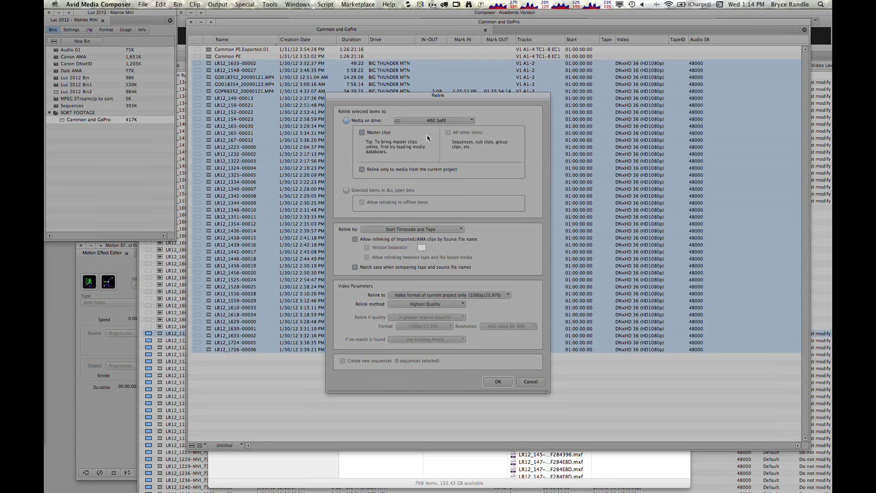
pyautogui.click(497, 382)
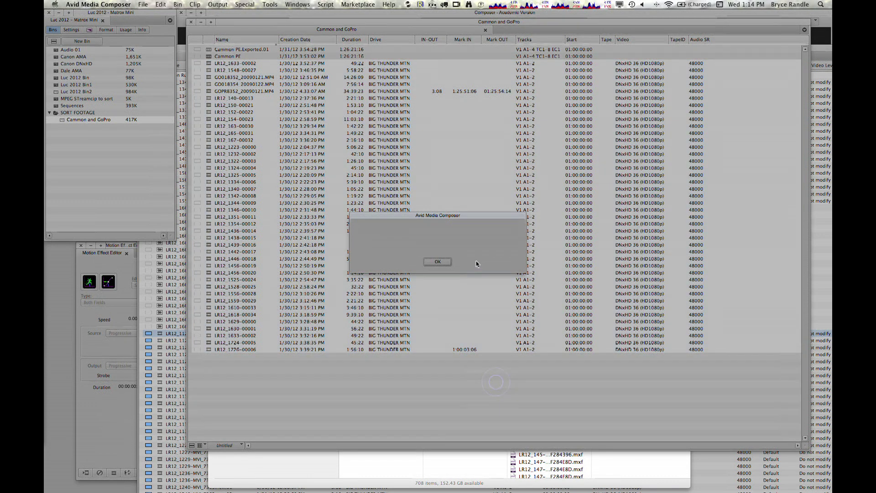
pyautogui.click(439, 263)
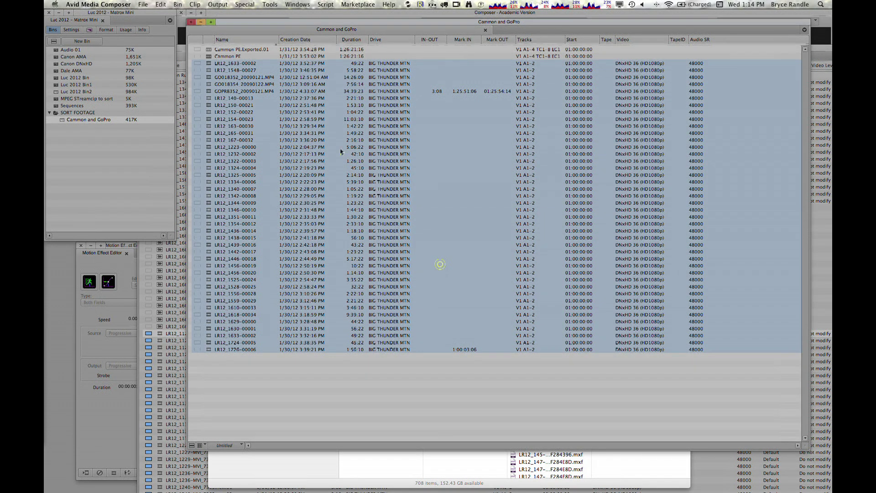
# - Narrow the selection to the three GoPro clips starting at GO018352
pyautogui.click(207, 77)
pyautogui.keyDown('shift'); pyautogui.click(208, 92); pyautogui.keyUp('shift')
pyautogui.click(177, 5)
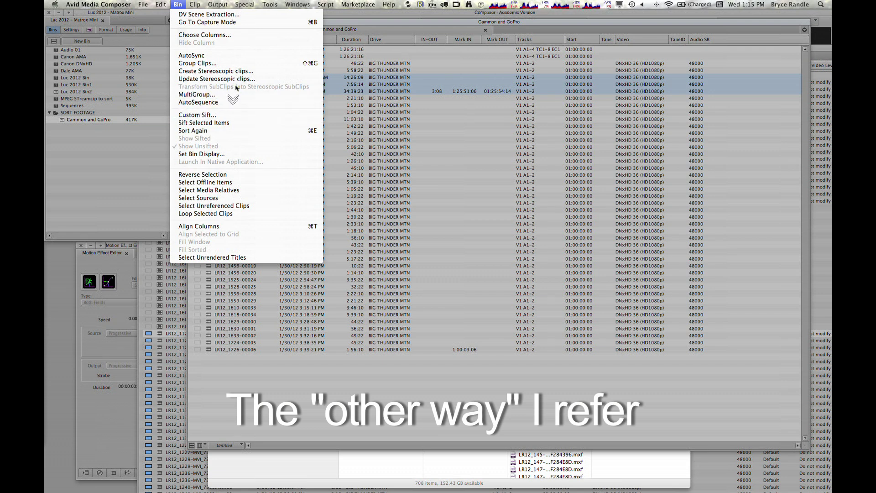
# - Relink the three GoPro clips to 402 1of2 and dismiss the 'No clips were relinked' alert
pyautogui.moveTo(195, 4)
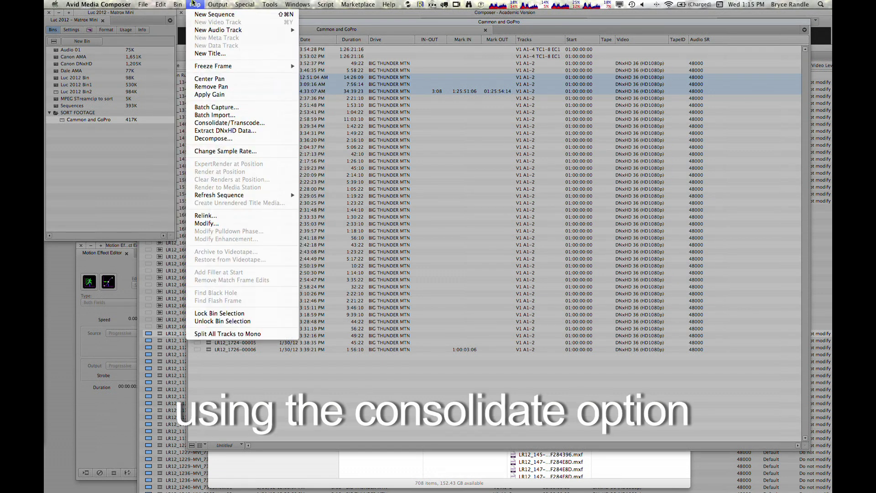
pyautogui.click(207, 215)
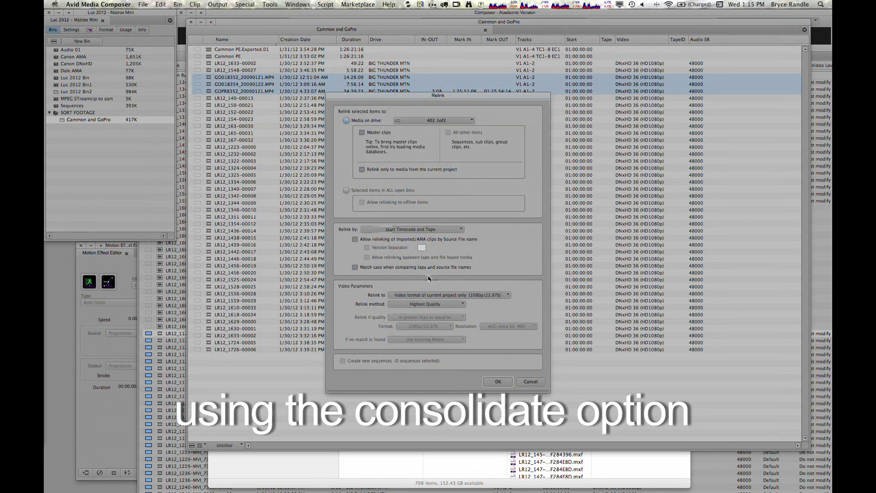
pyautogui.click(492, 382)
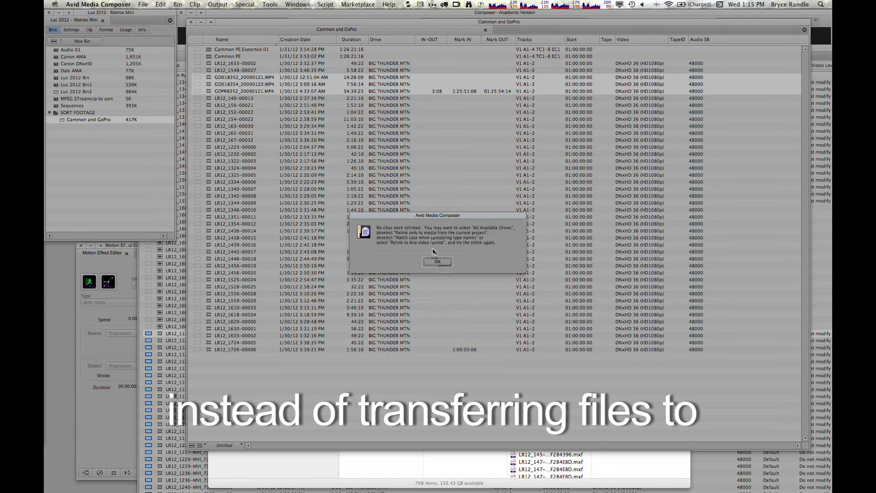
pyautogui.click(437, 262)
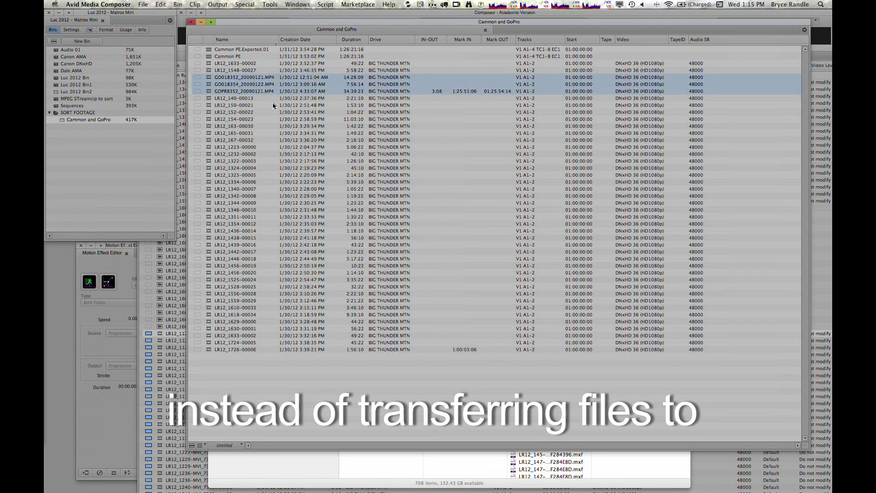
# - Retry the GoPro relink, dismiss the same alert, and switch to Finder
pyautogui.click(195, 5)
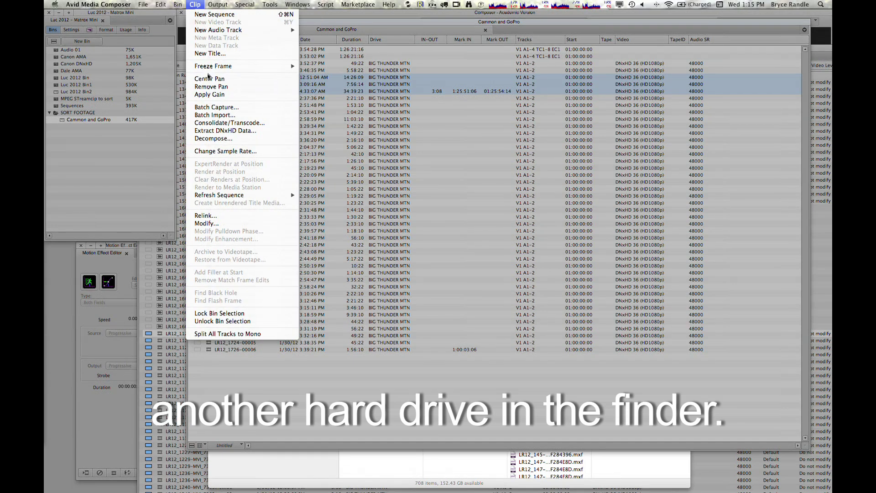
pyautogui.click(237, 219)
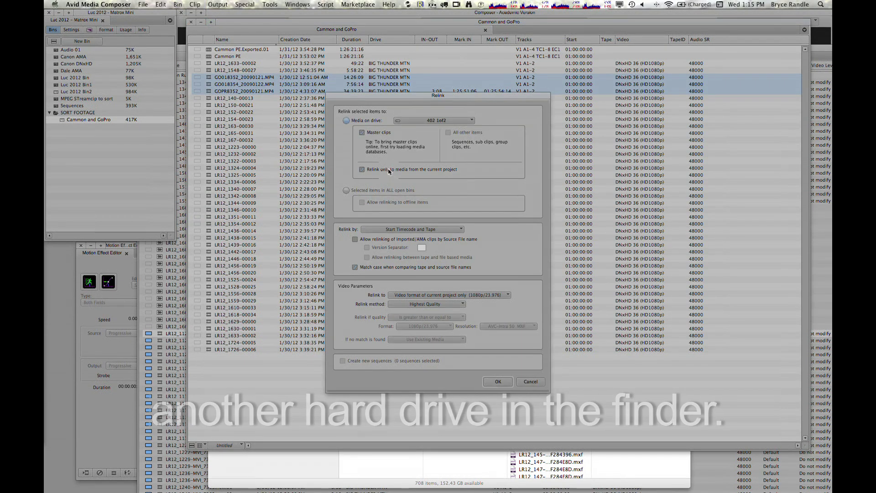
pyautogui.click(498, 382)
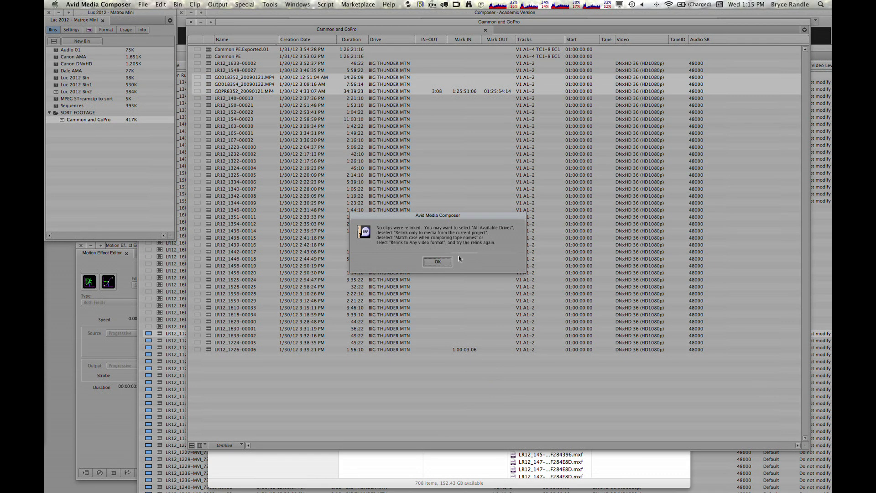
pyautogui.click(439, 262)
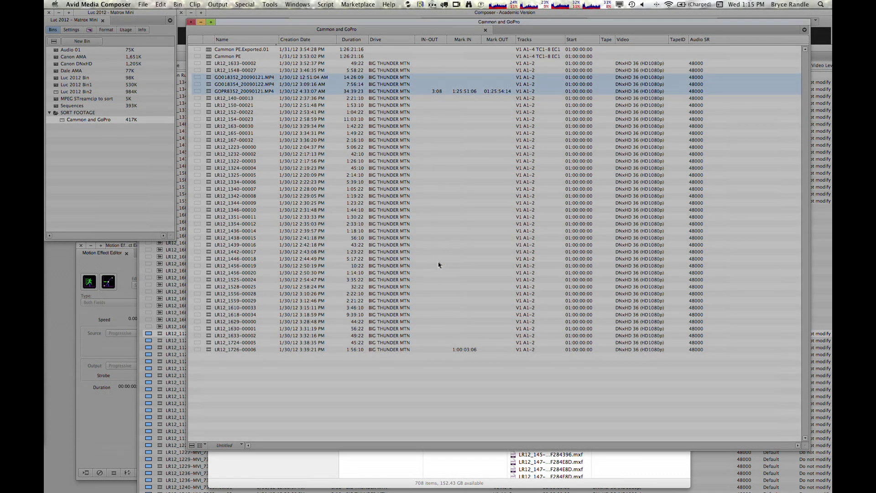
pyautogui.press('super+Tab')
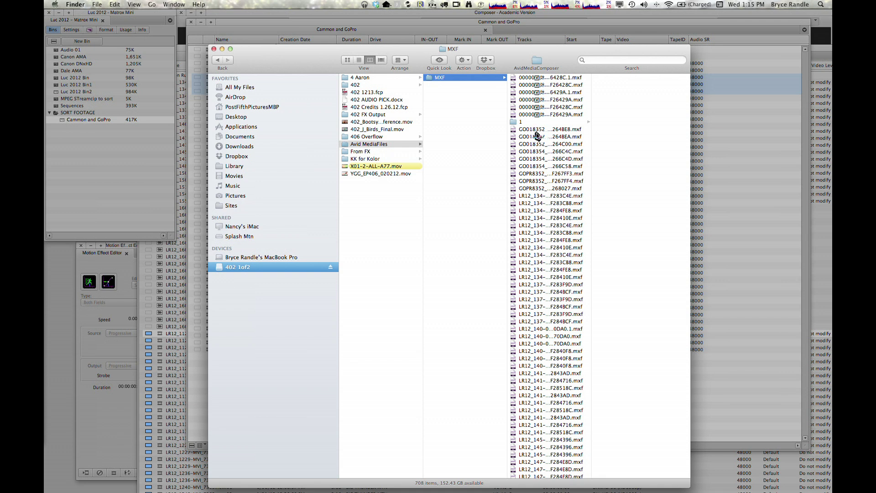
# - Inspect the GO018352 MXF files in Finder with full names shown, noting one is 83.5 MB
pyautogui.press('super+Tab')
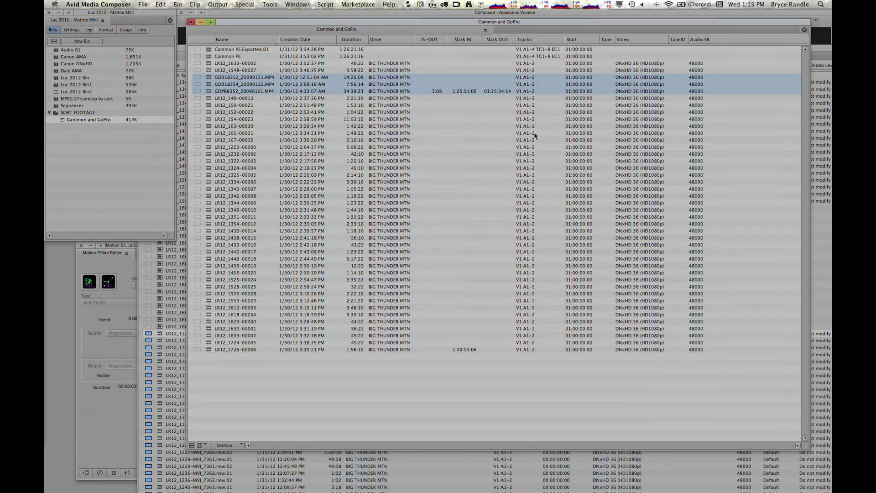
pyautogui.press('super+Tab')
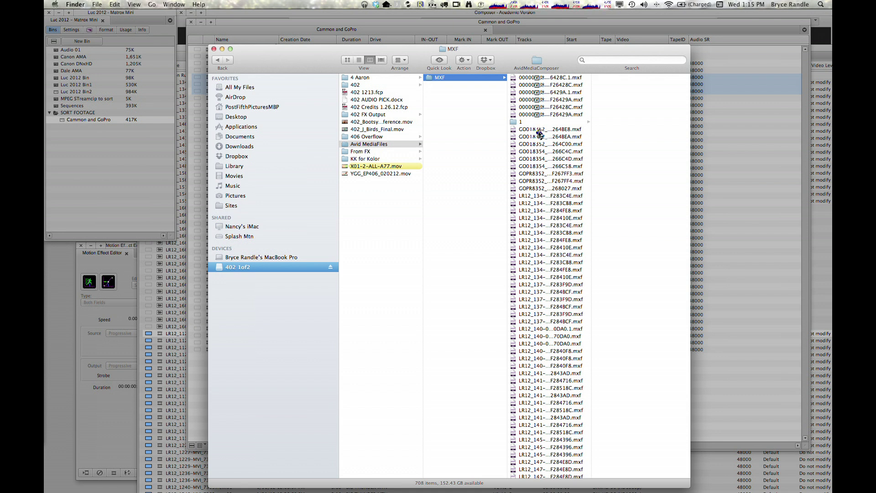
pyautogui.click(535, 130)
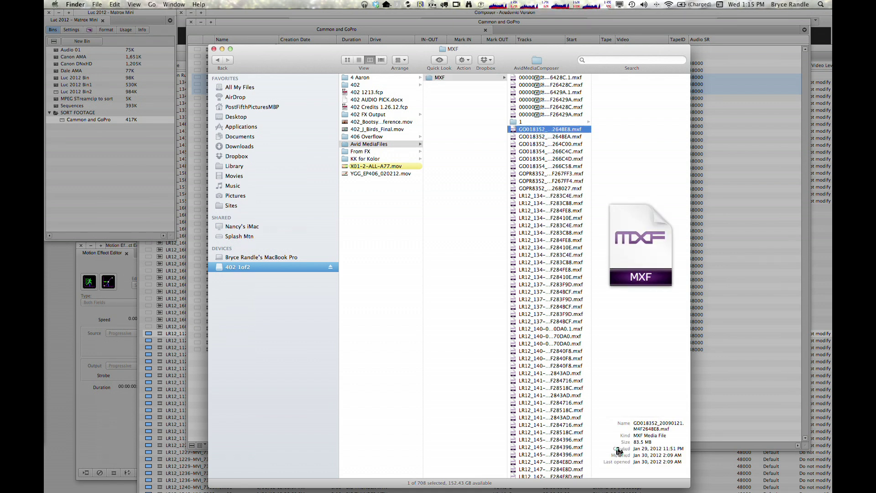
pyautogui.doubleClick(592, 469)
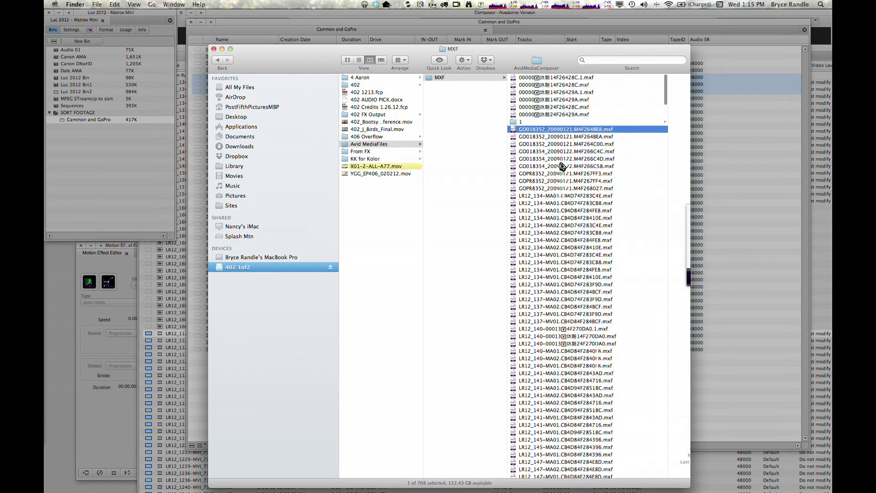
pyautogui.keyDown('shift'); pyautogui.click(580, 145); pyautogui.keyUp('shift')
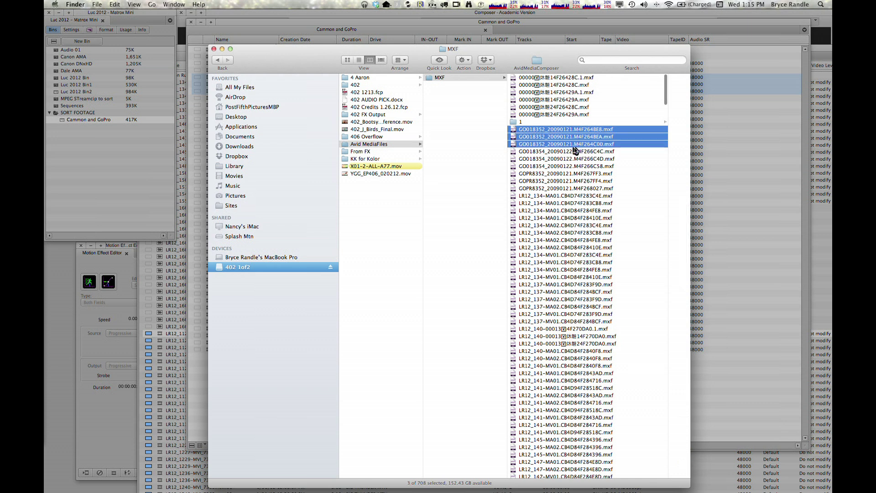
pyautogui.click(579, 145)
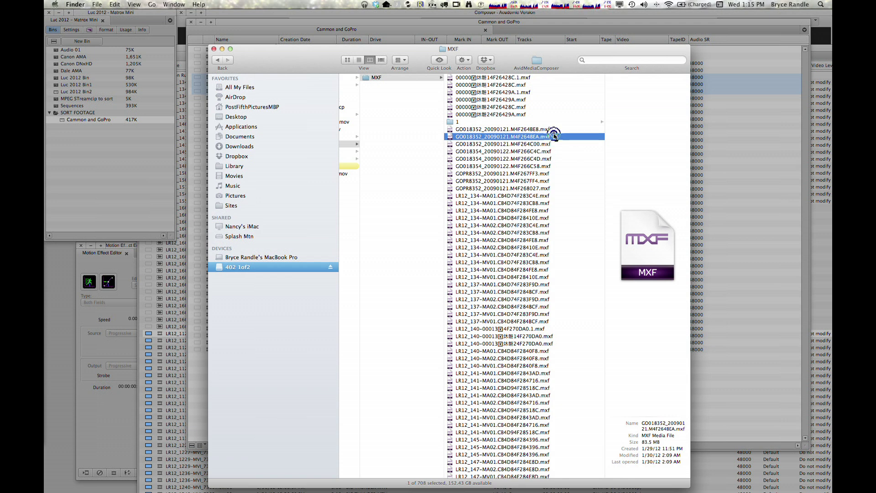
pyautogui.click(201, 92)
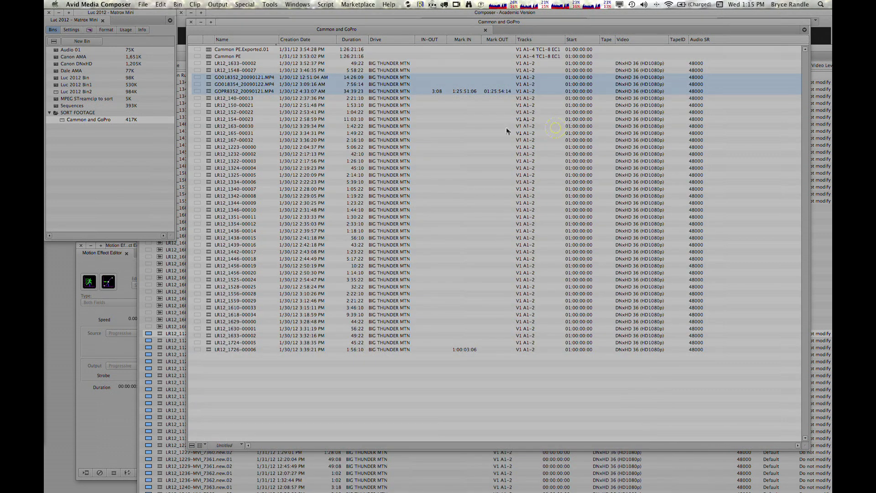
# - Relink GO018352_20090121.MP4 via its shortcut menu, dismiss the message, and close the Cammon and GoPro bin
pyautogui.click(201, 92)
pyautogui.click(216, 79)
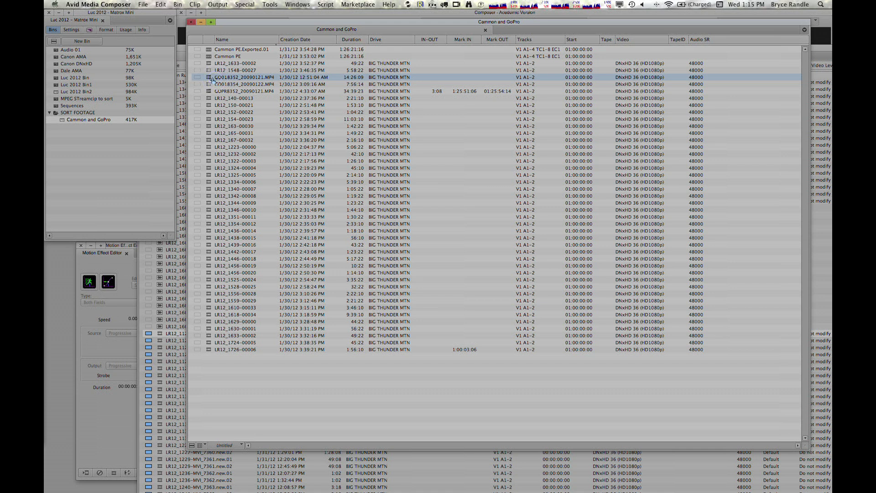
pyautogui.rightClick(213, 78)
pyautogui.click(231, 198)
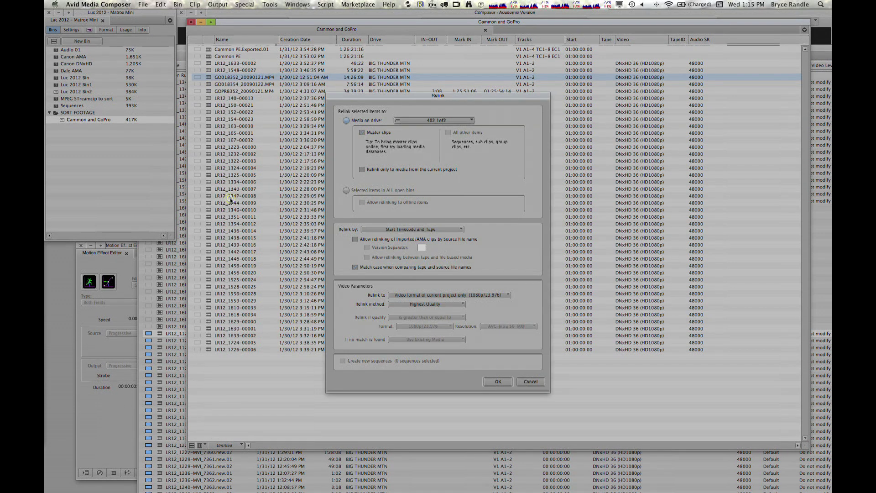
pyautogui.click(498, 382)
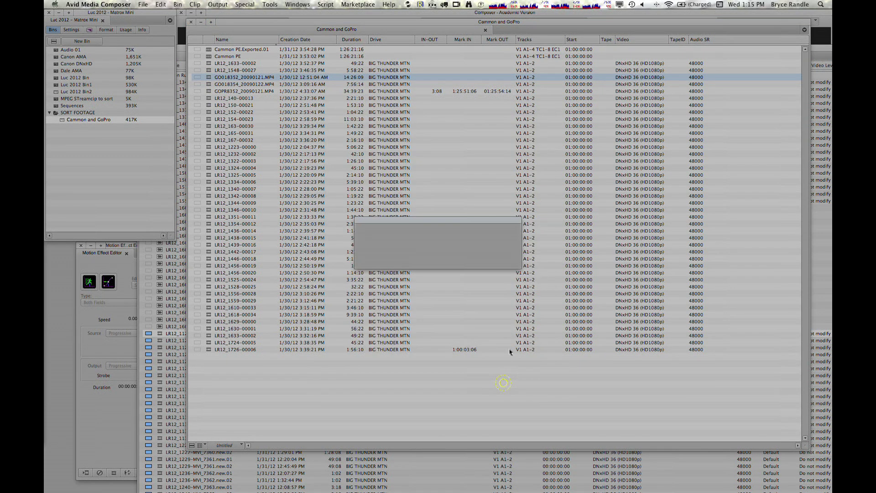
pyautogui.click(440, 263)
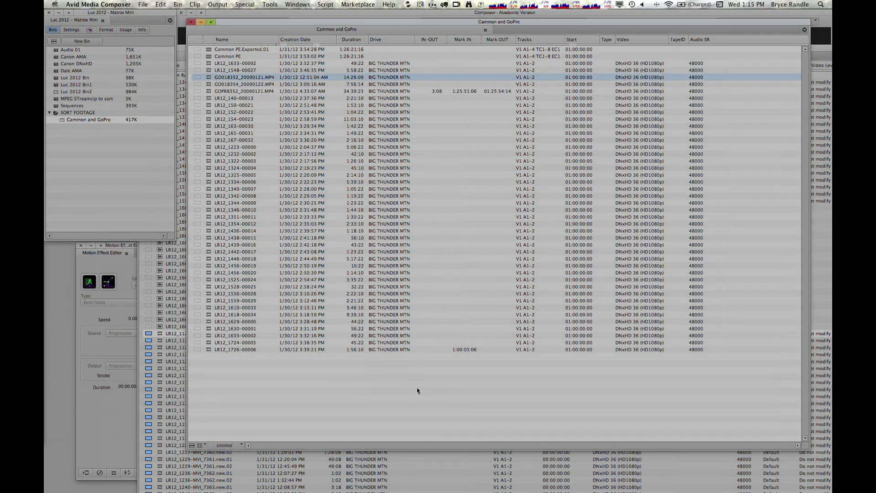
pyautogui.press('super+w')
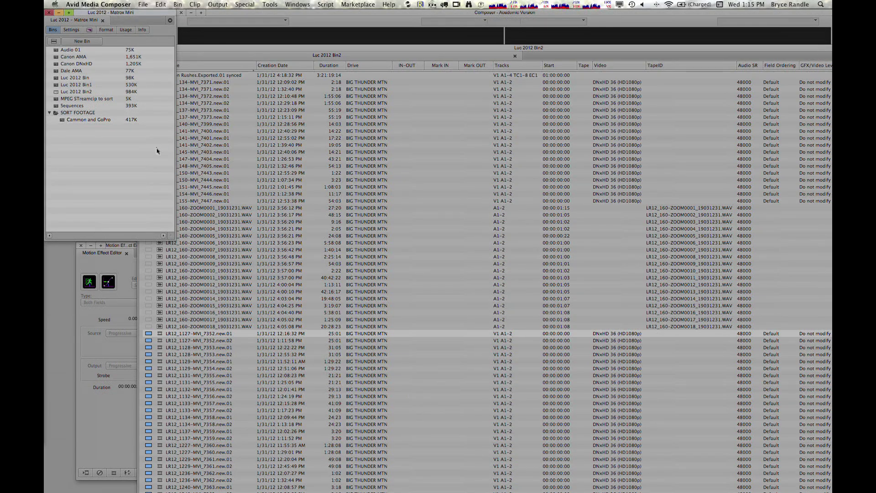
# - Move the first batch of MXF files on 402 1of2 into subfolder 1
pyautogui.click(241, 57)
pyautogui.press('super+Tab')
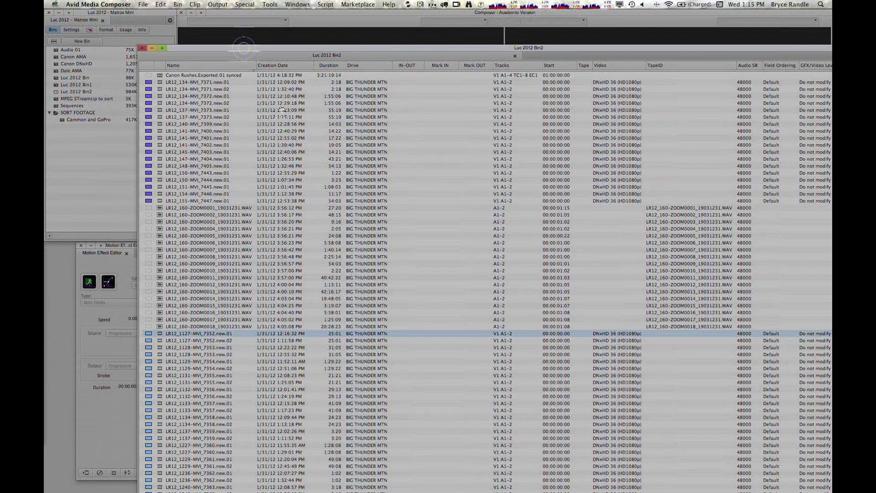
pyautogui.press('super+Tab')
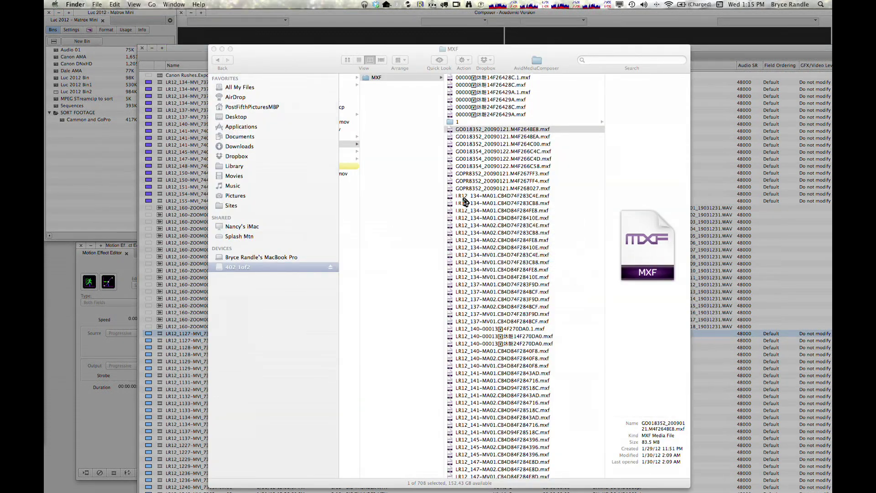
pyautogui.click(486, 233)
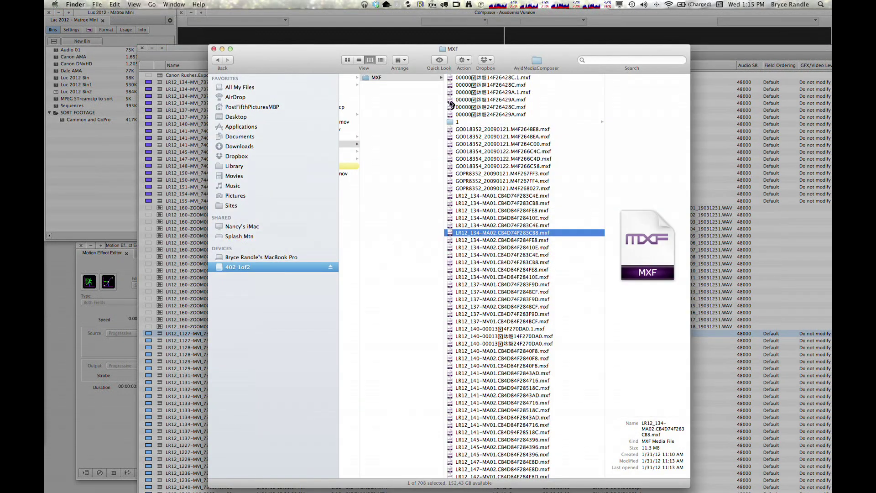
pyautogui.click(459, 123)
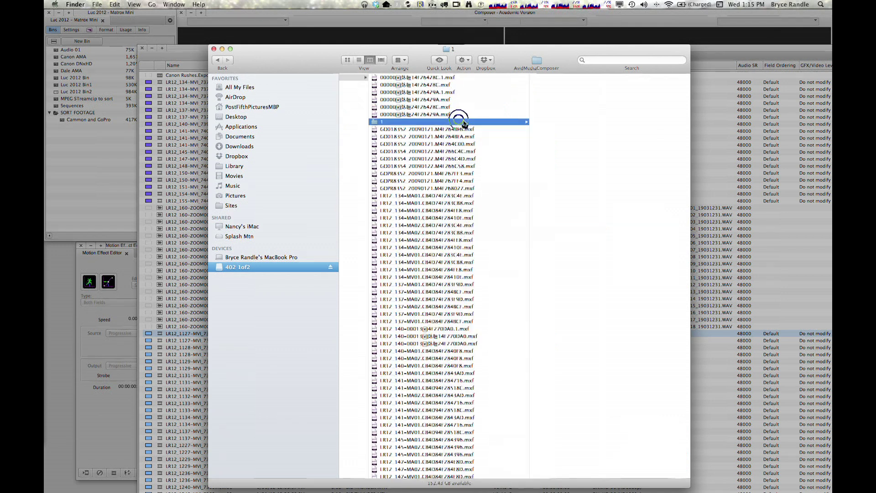
pyautogui.click(439, 77)
pyautogui.keyDown('shift'); pyautogui.click(414, 115); pyautogui.keyUp('shift')
pyautogui.moveTo(413, 115); pyautogui.dragTo(382, 119)
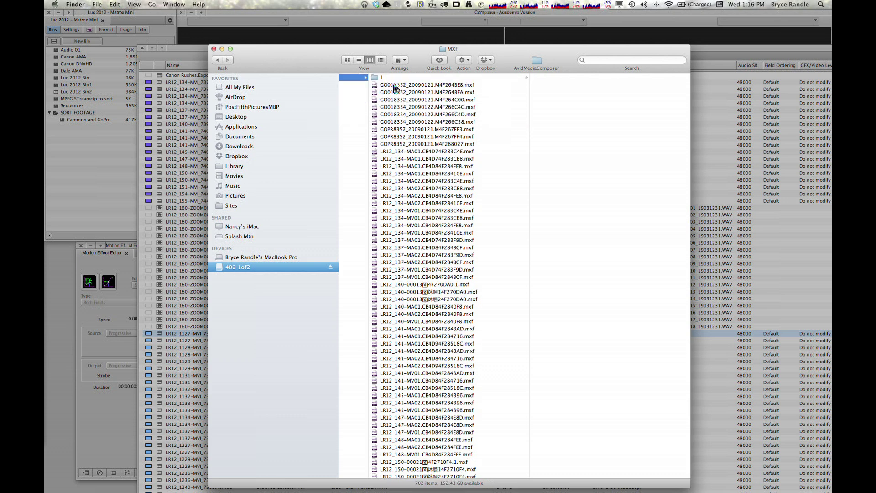
# - Select all remaining MXF files for folder 1 and return to Avid
pyautogui.moveTo(395, 88)
pyautogui.mouseDown()
pyautogui.moveTo(442, 320)
pyautogui.moveTo(425, 386)
pyautogui.moveTo(385, 79)
pyautogui.mouseUp()
pyautogui.scroll(-15, 440, 307)
pyautogui.keyDown('shift'); pyautogui.click(429, 328); pyautogui.keyUp('shift')
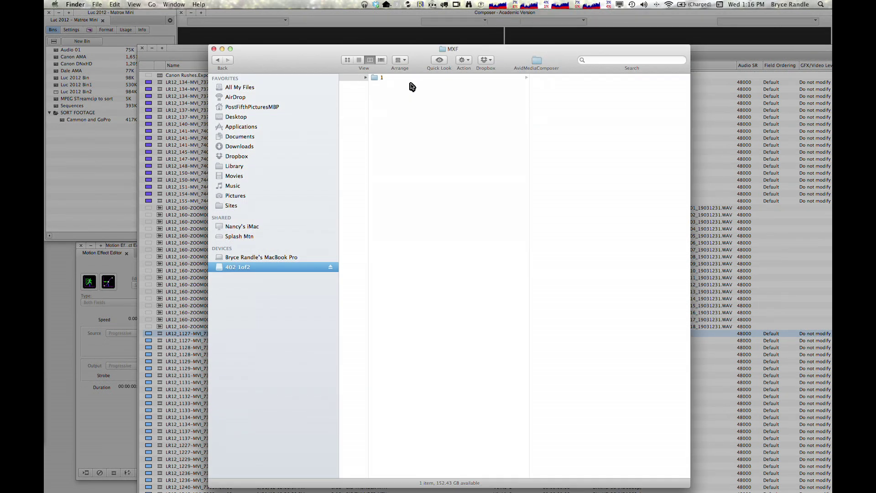
pyautogui.press('super+Tab')
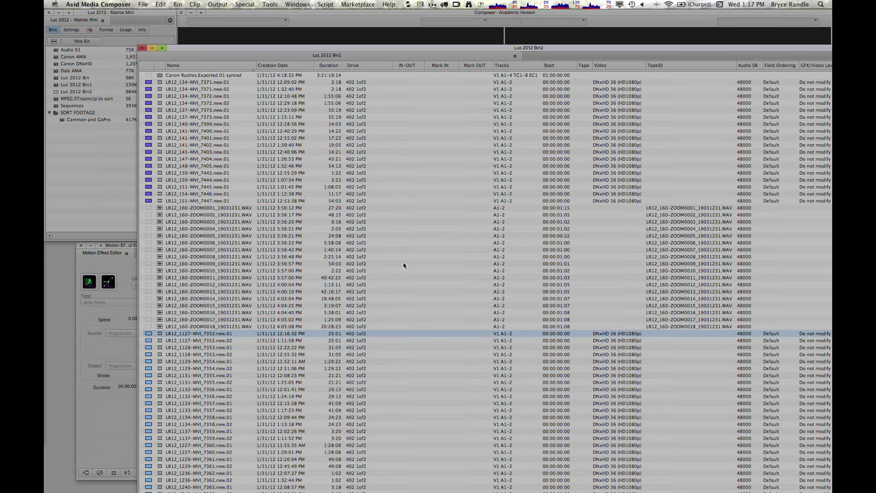
# - Load LR12_1227-MVI_7360.new.01 and LR12_1246-MVI_7367.new.02 into the Source monitor to test playback
pyautogui.click(363, 67)
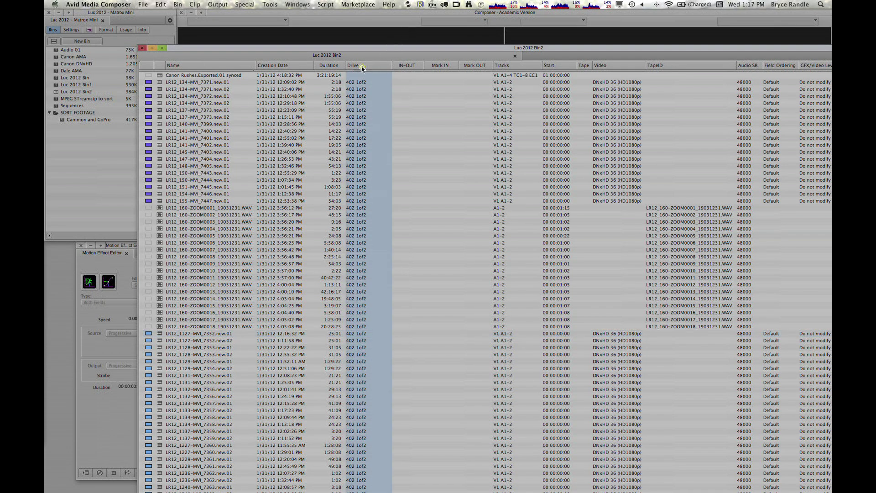
pyautogui.scroll(-8, 363, 206)
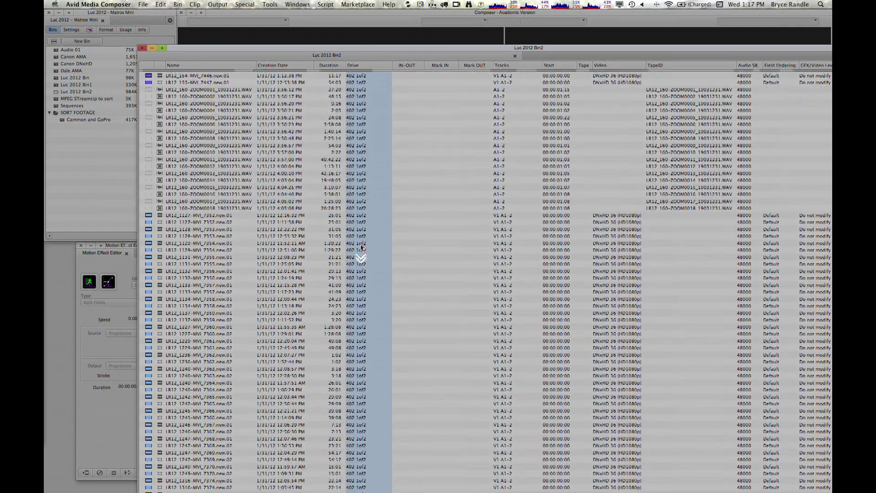
pyautogui.scroll(-5, 361, 253)
pyautogui.click(159, 169)
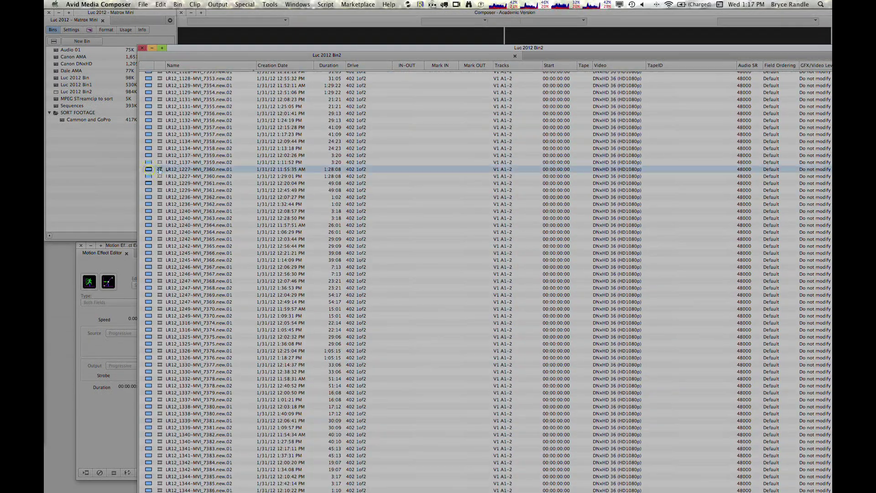
pyautogui.doubleClick(160, 169)
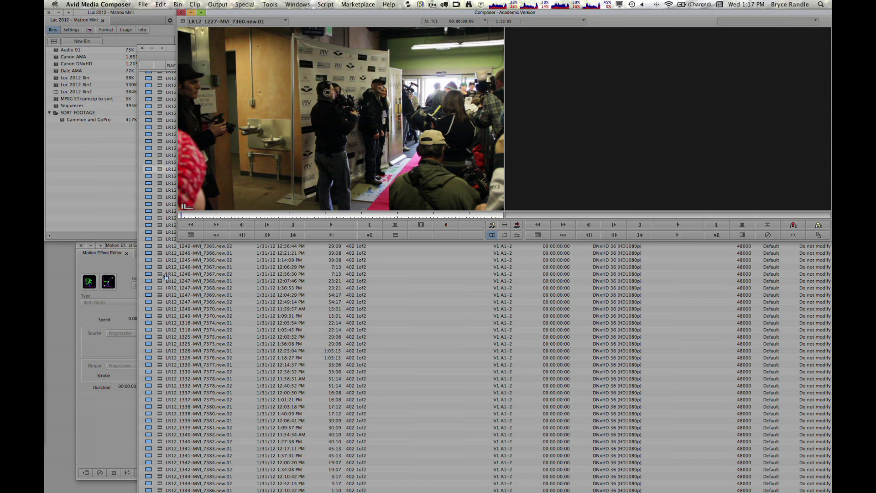
pyautogui.click(162, 276)
pyautogui.doubleClick(162, 274)
pyautogui.click(231, 268)
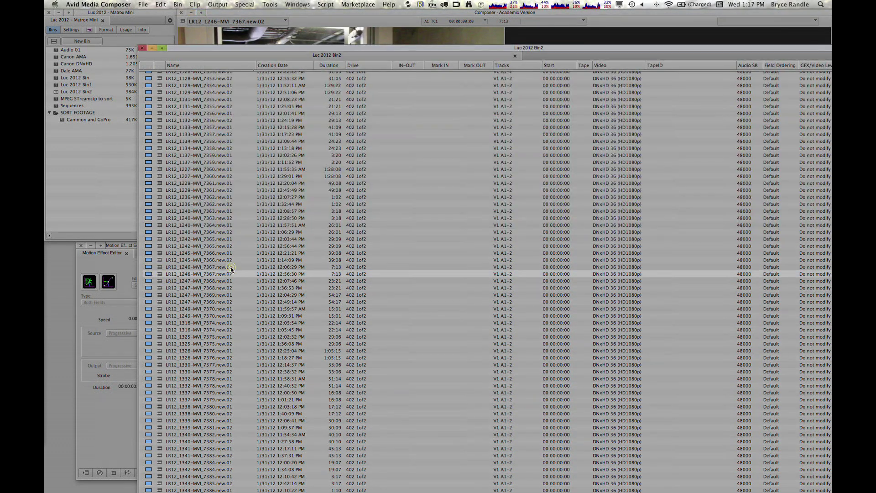
pyautogui.click(232, 267)
pyautogui.click(210, 246)
# - Preview LR12_154-MVI_7446.new.01, then load the Canon Rushes.Exported.01 synced sequence
pyautogui.scroll(-6, 214, 253)
pyautogui.moveTo(439, 48); pyautogui.dragTo(357, 3)
pyautogui.scroll(-9, 370, 163)
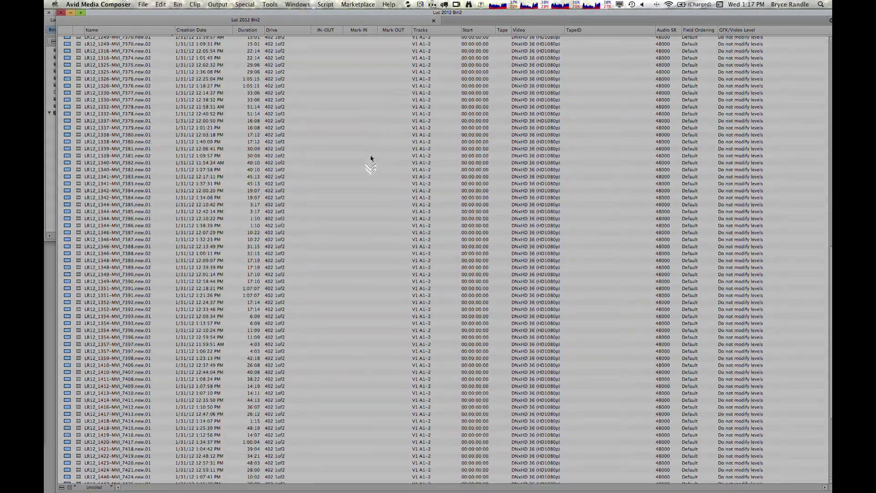
pyautogui.scroll(-2, 370, 168)
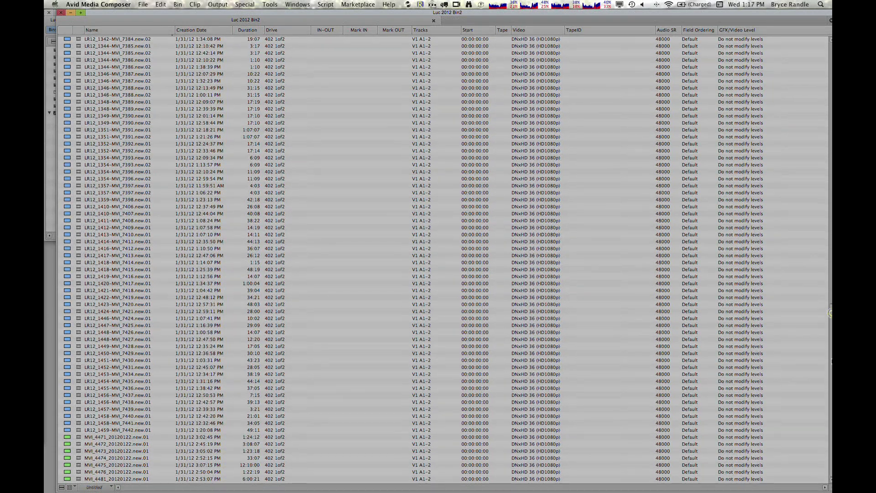
pyautogui.scroll(3, 829, 413)
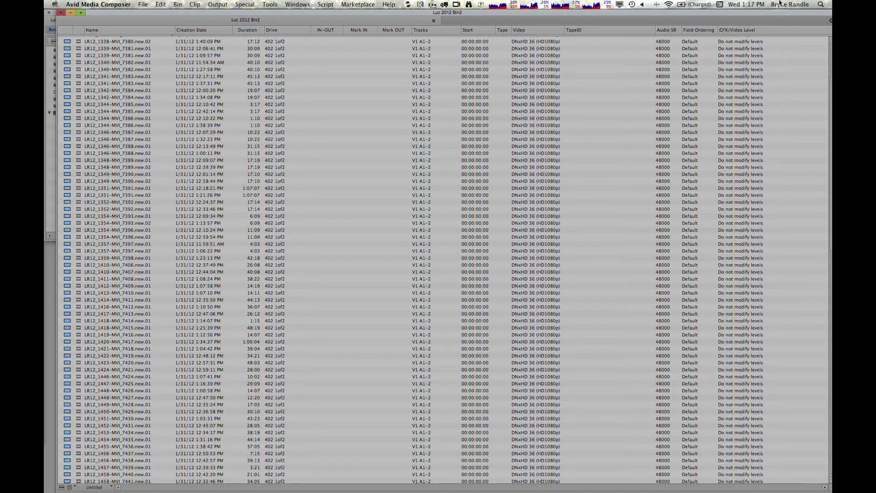
pyautogui.scroll(20, 75, 83)
pyautogui.doubleClick(79, 71)
pyautogui.click(111, 14)
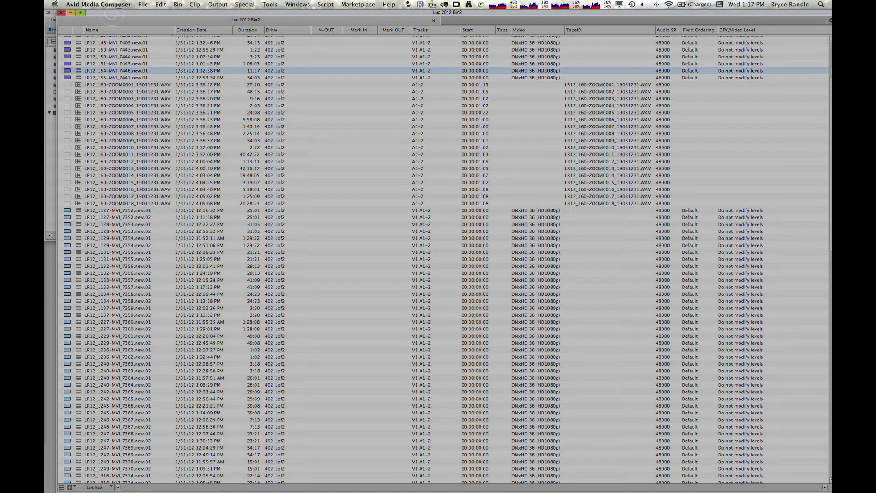
pyautogui.scroll(5, 236, 75)
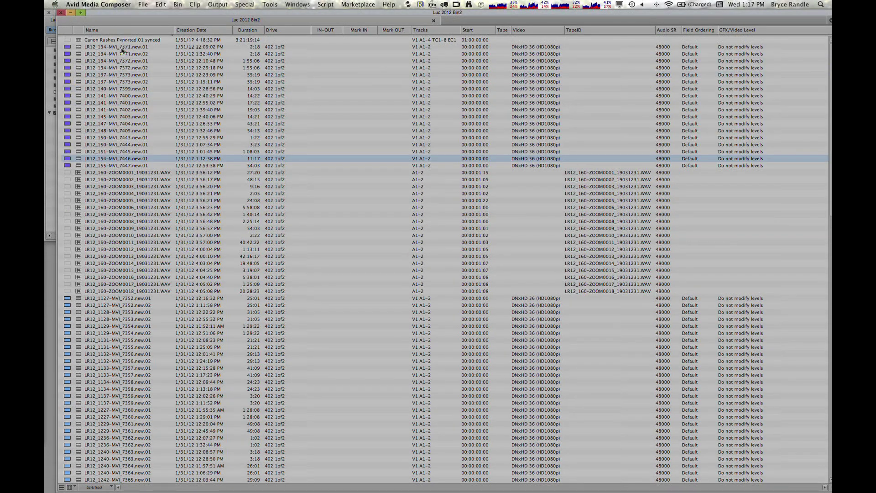
pyautogui.doubleClick(80, 40)
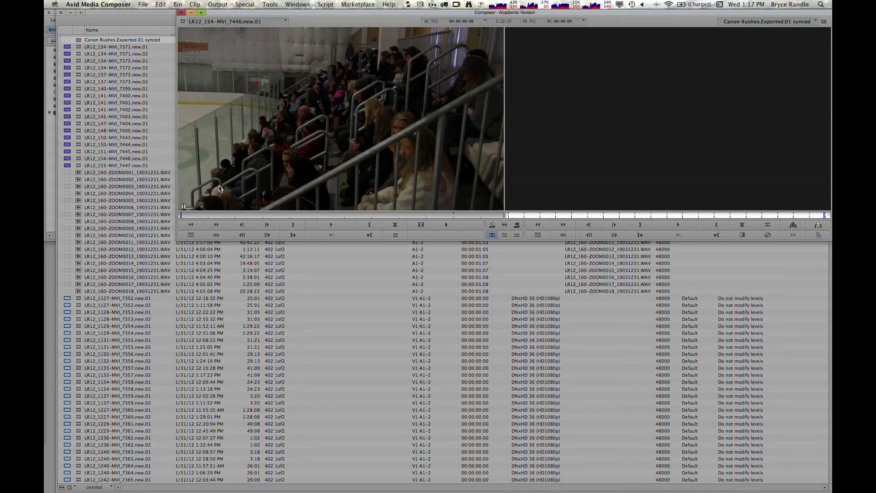